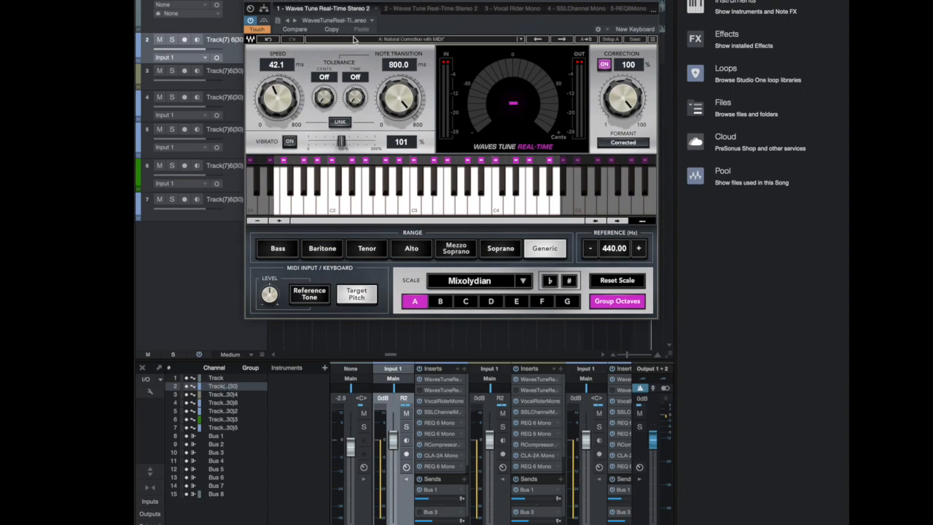
Step: Set the automation mode of the first Waves Tune Real-Time insert on track 2 to Read
click(255, 29)
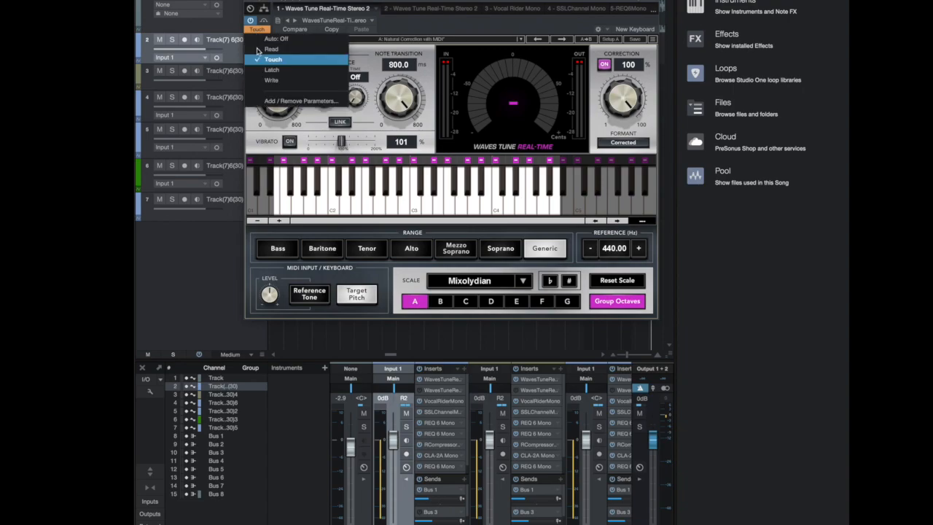
click(266, 49)
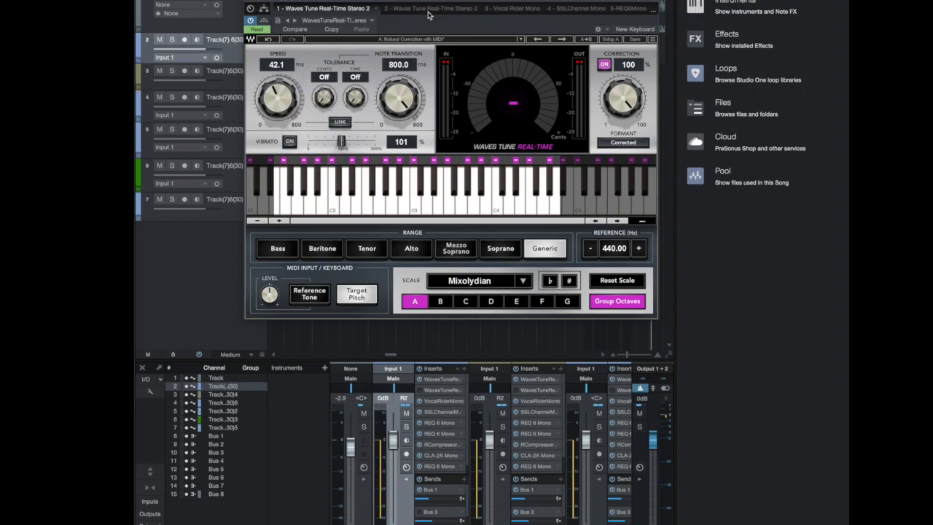
Step: Review the settings of track 2's Vocal Rider, SSLChannel and the REQ 6 equalizers in insert slots 5 and 6
click(496, 14)
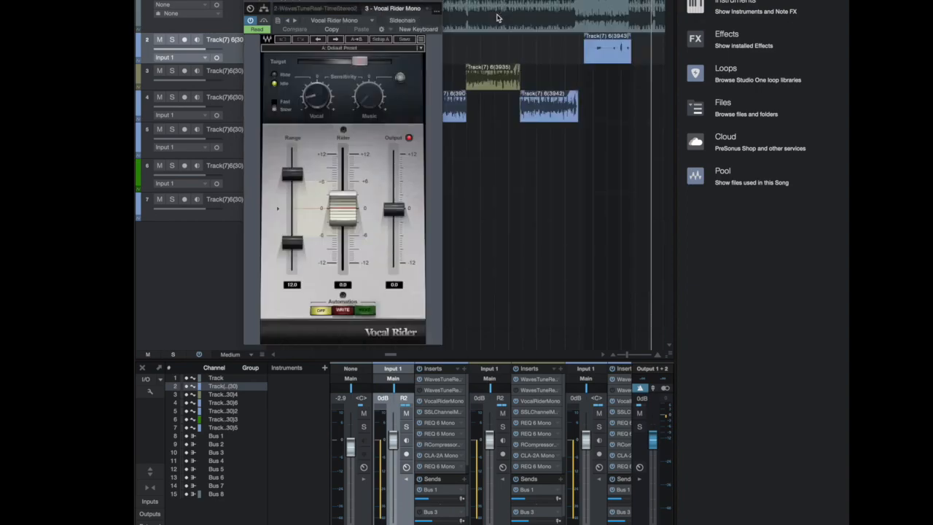
click(437, 14)
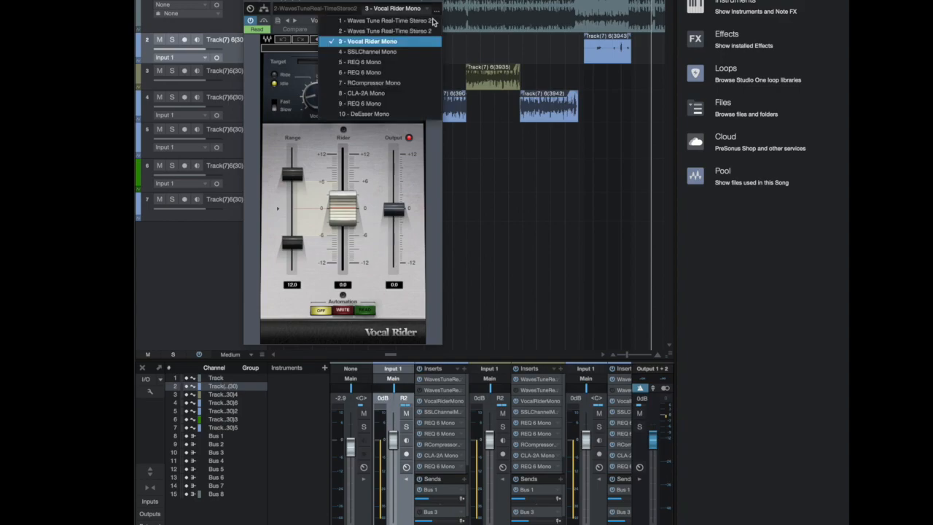
click(397, 52)
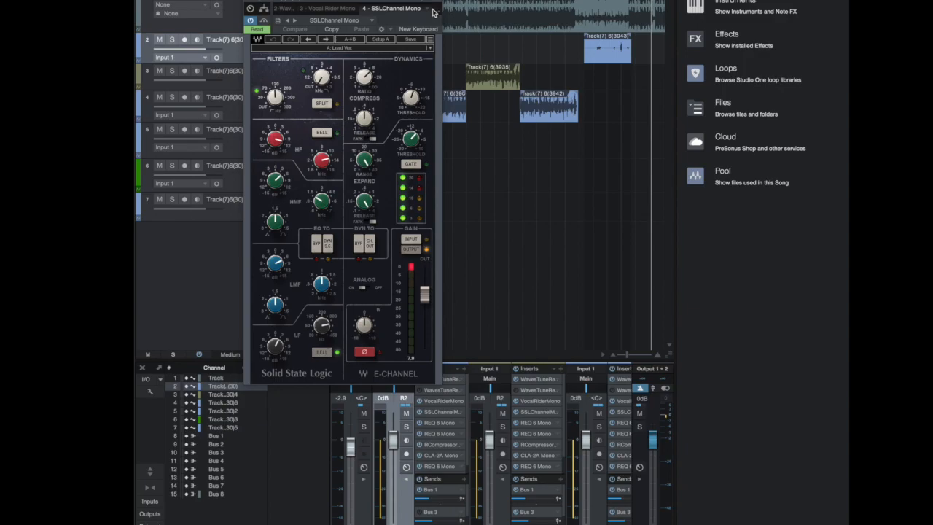
click(433, 10)
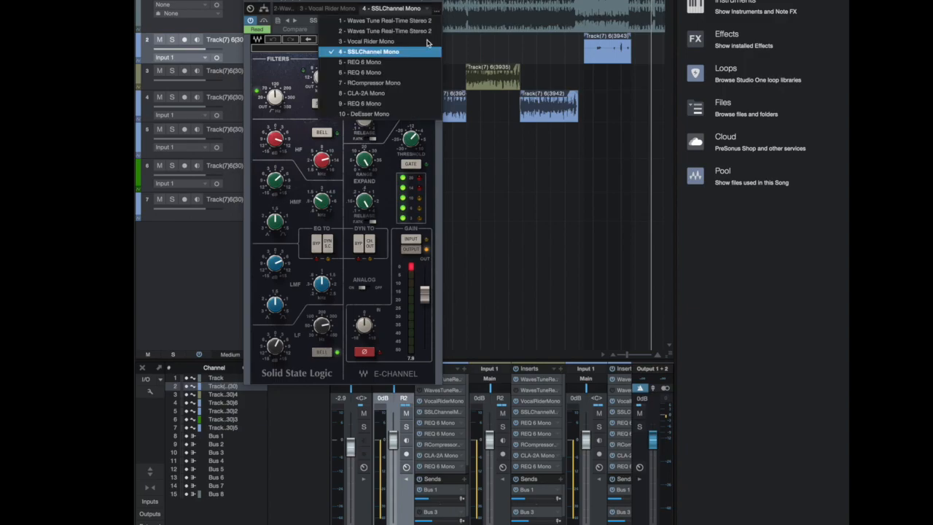
click(386, 63)
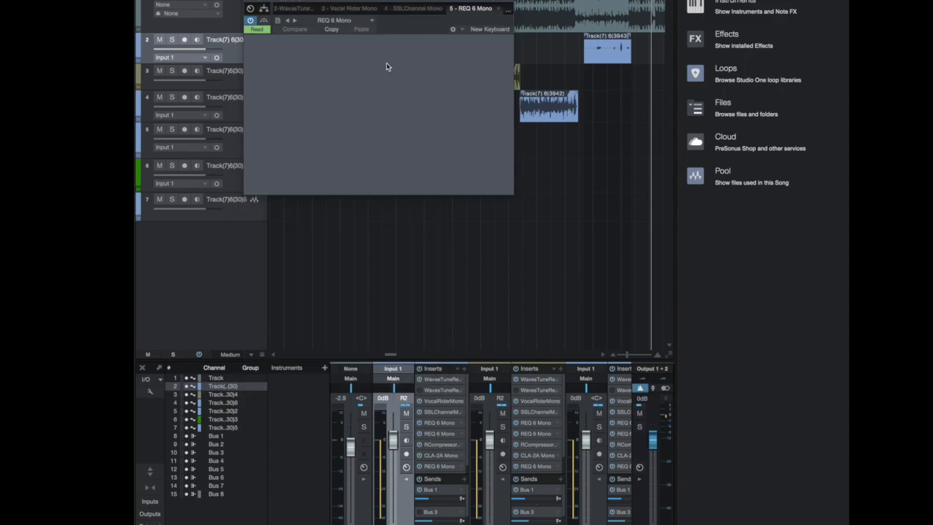
click(509, 16)
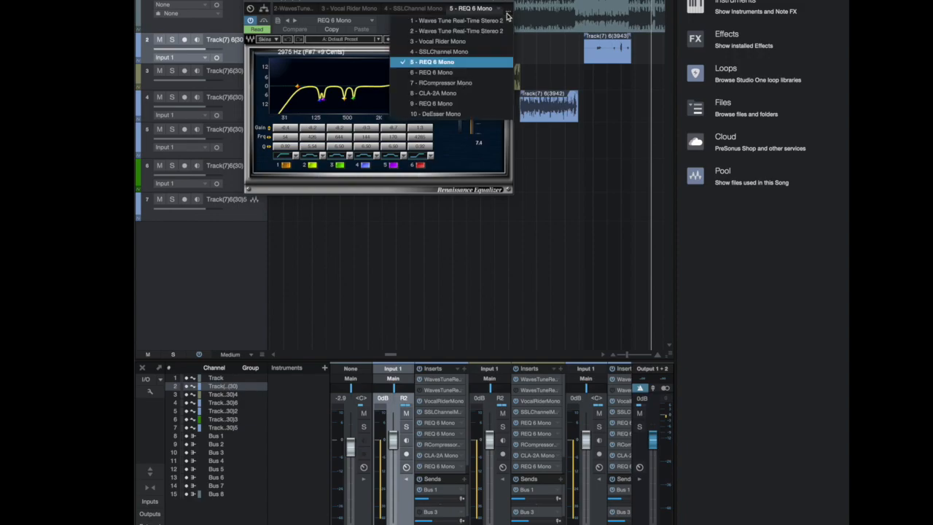
click(437, 72)
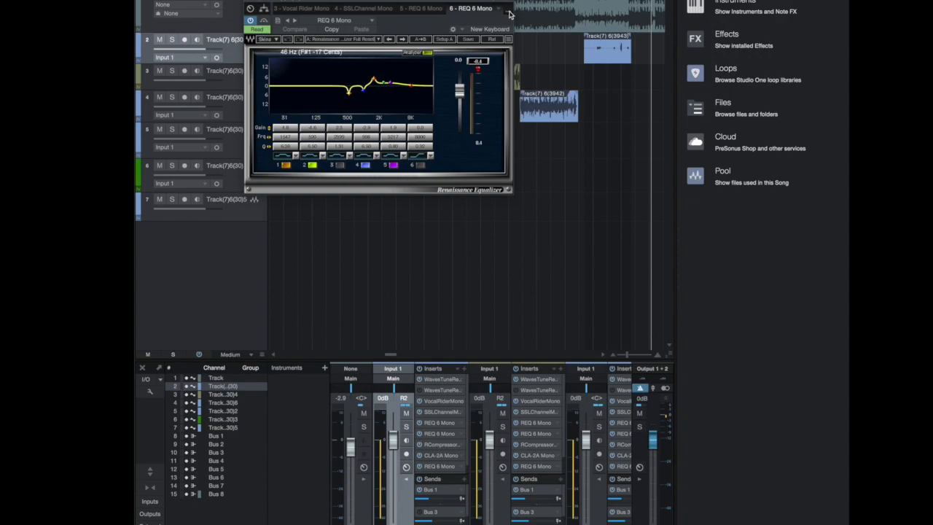
Step: Review track 2's RCompressor, CLA-2A, slot 9 REQ 6 and DeEsser settings, and close the insert editor
click(508, 14)
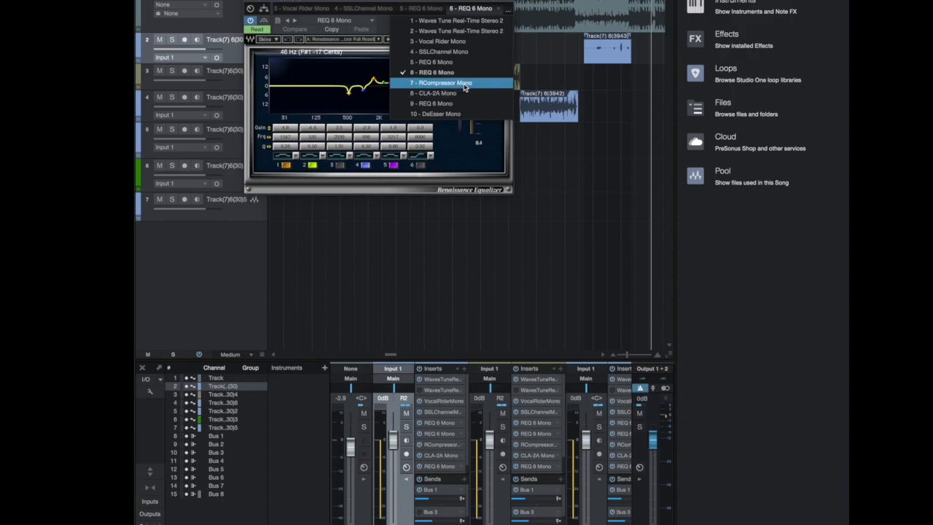
click(464, 86)
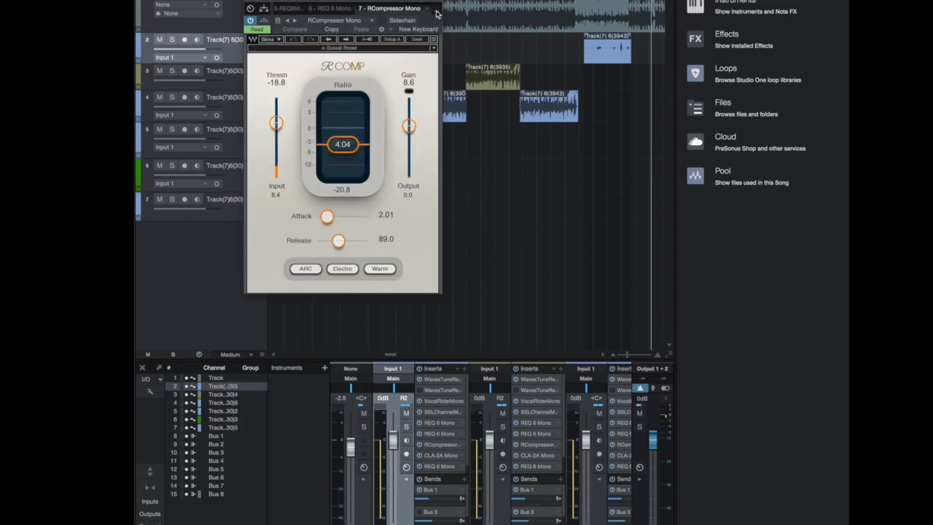
click(436, 11)
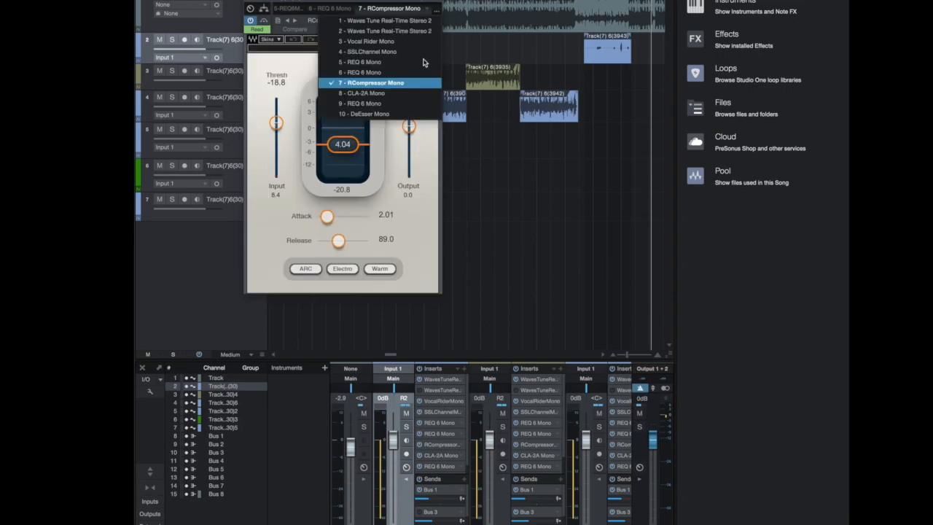
click(384, 94)
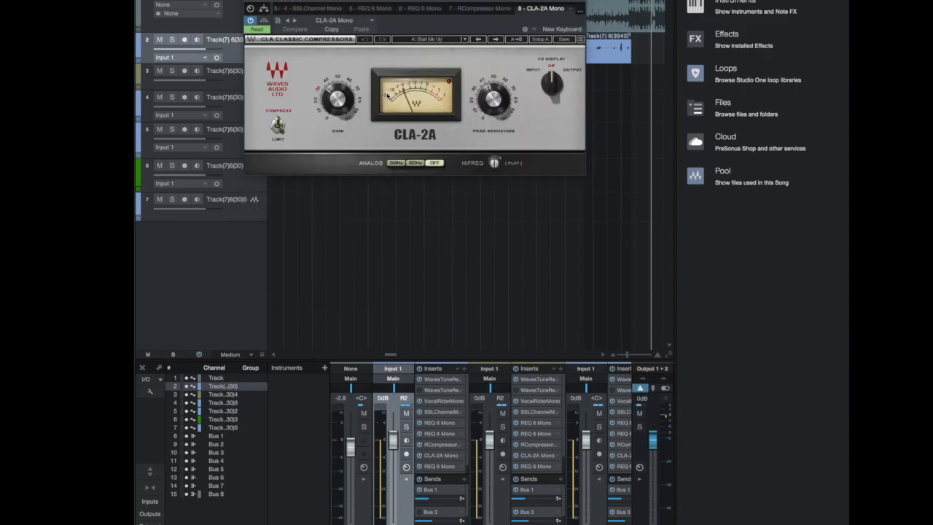
click(580, 13)
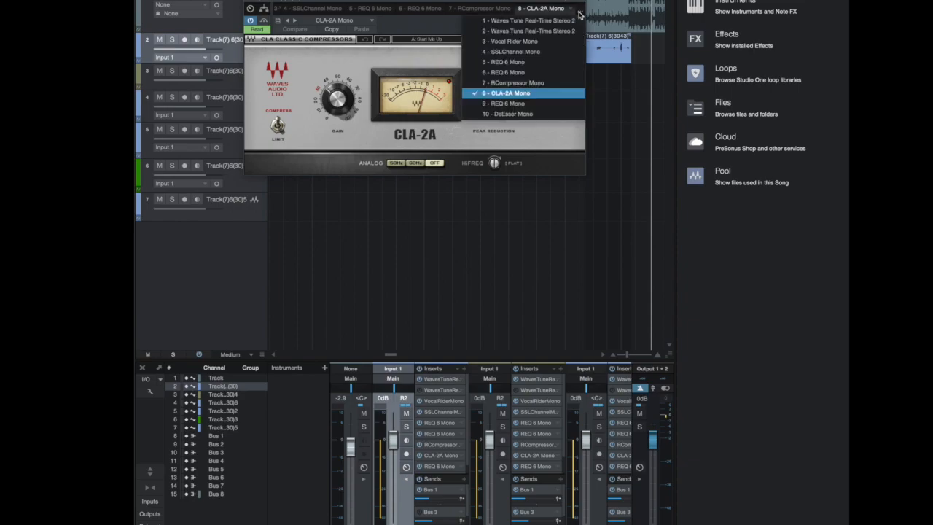
click(515, 103)
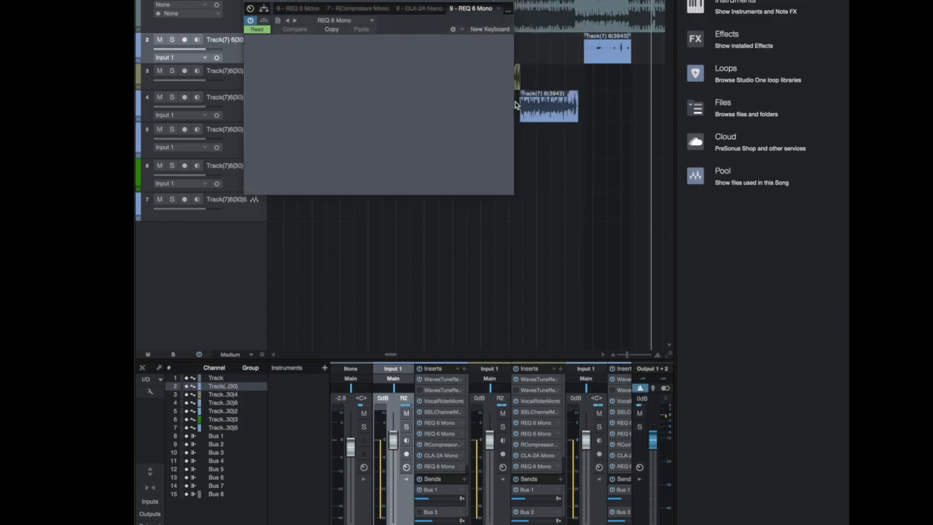
click(509, 10)
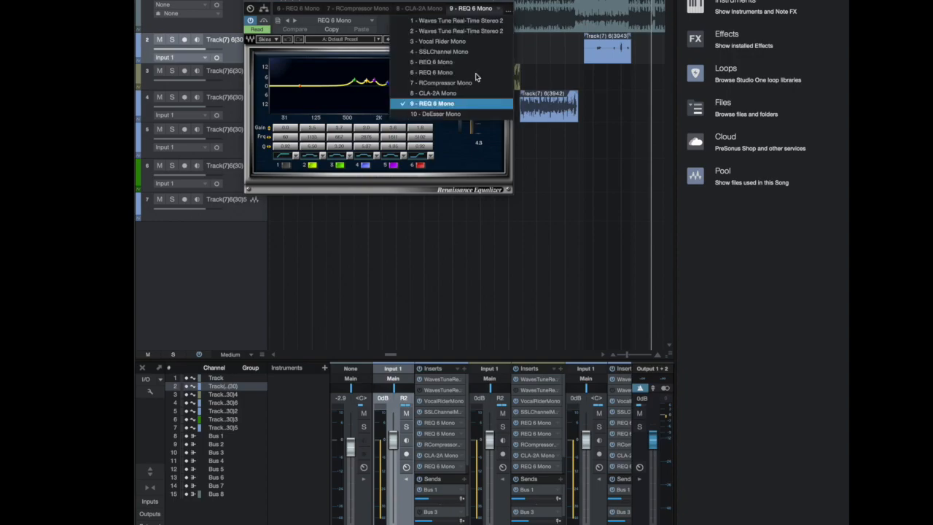
click(442, 115)
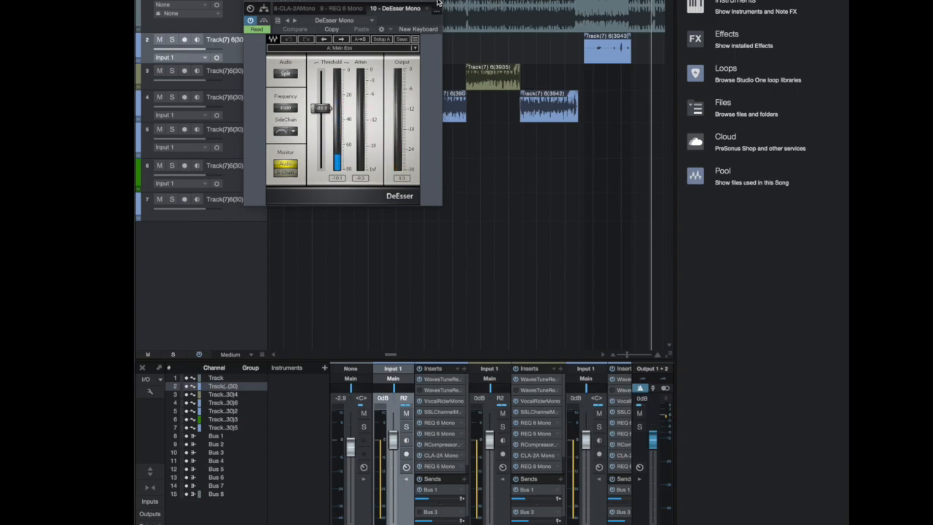
key(Escape)
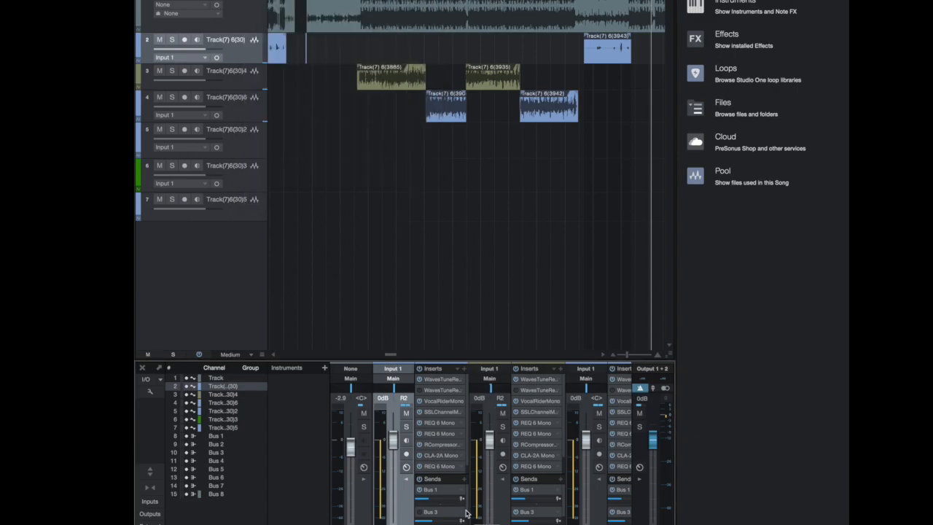
Step: Examine the effects on track 2's Bus 1, Bus 3 and Bus 4 sends: Kramer Tape, H-Delay and IR-L
scroll(466, 513, down, 1)
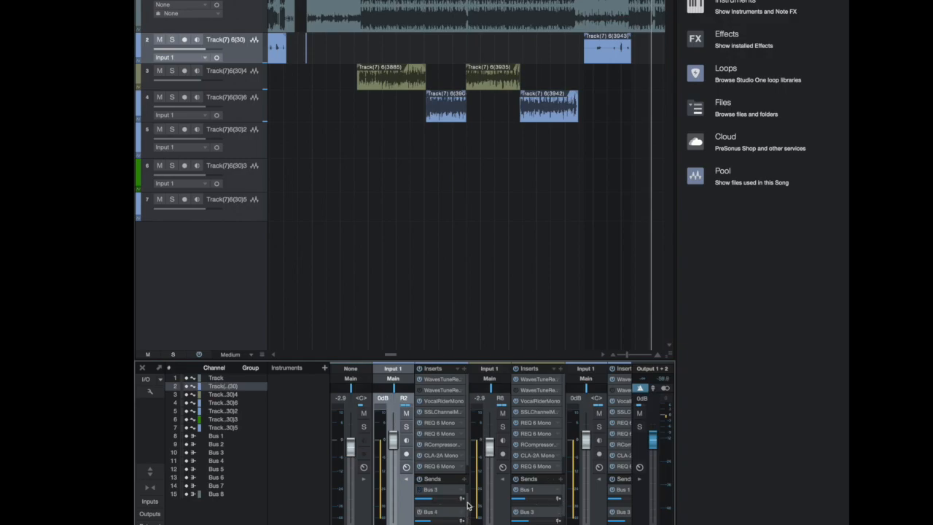
scroll(466, 490, up, 1)
double_click(444, 490)
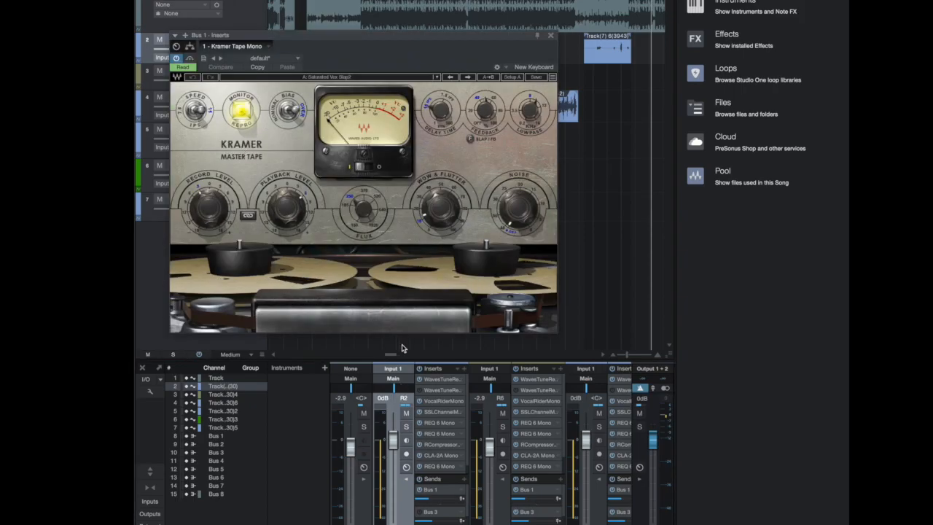
double_click(435, 512)
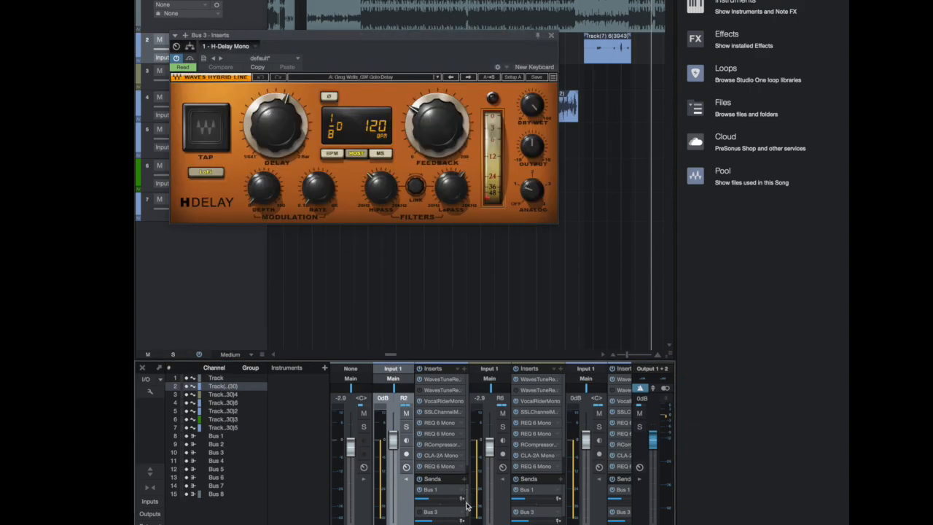
scroll(421, 494, down, 2)
scroll(420, 494, up, 1)
click(431, 513)
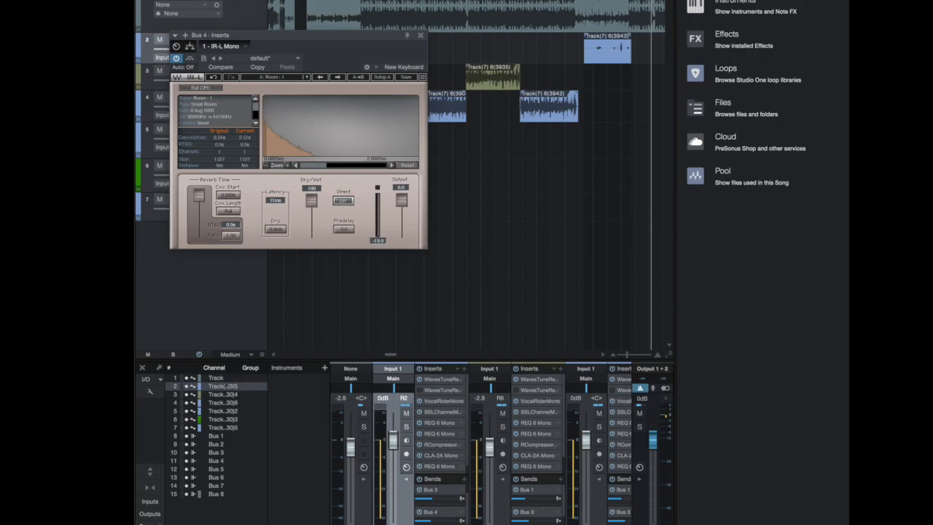
Step: Examine the H-Delay on track 2's Bus 6 send and the Doubler2 on its Bus 7 send
key(Up)
key(Up)
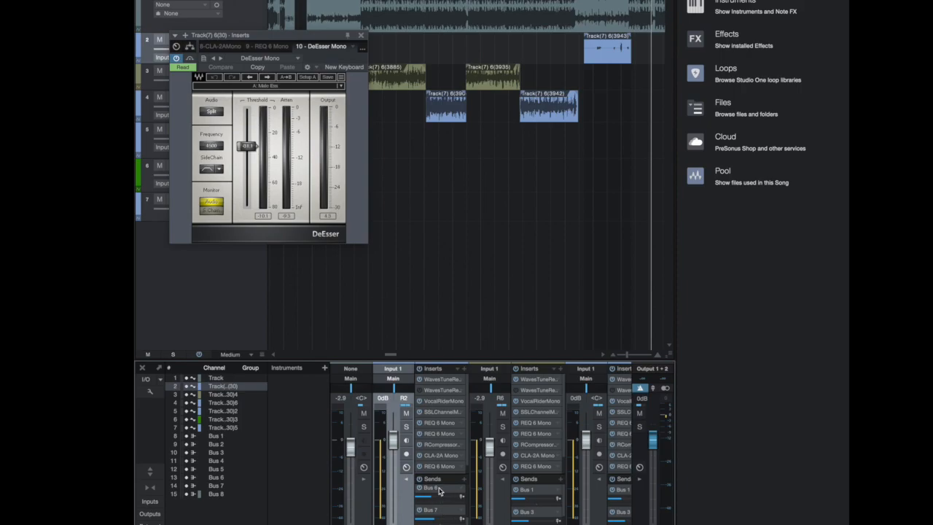
double_click(438, 488)
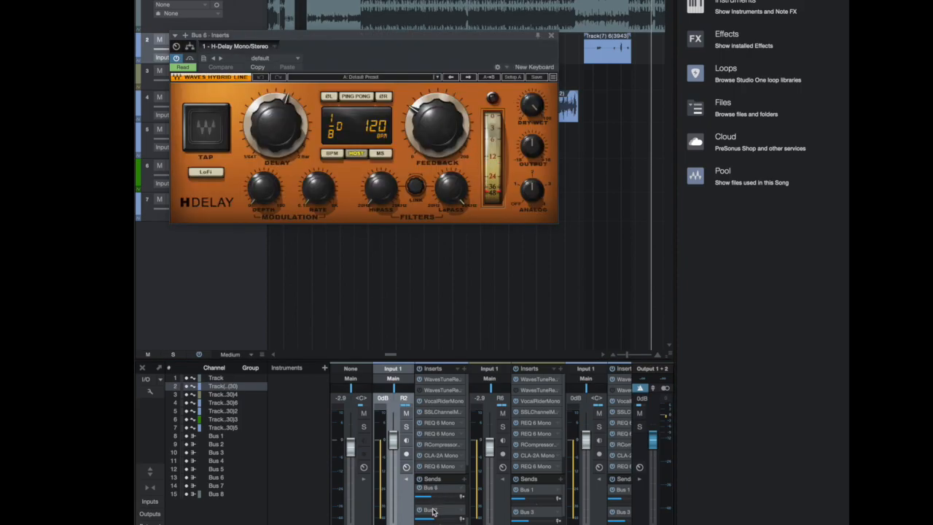
double_click(433, 511)
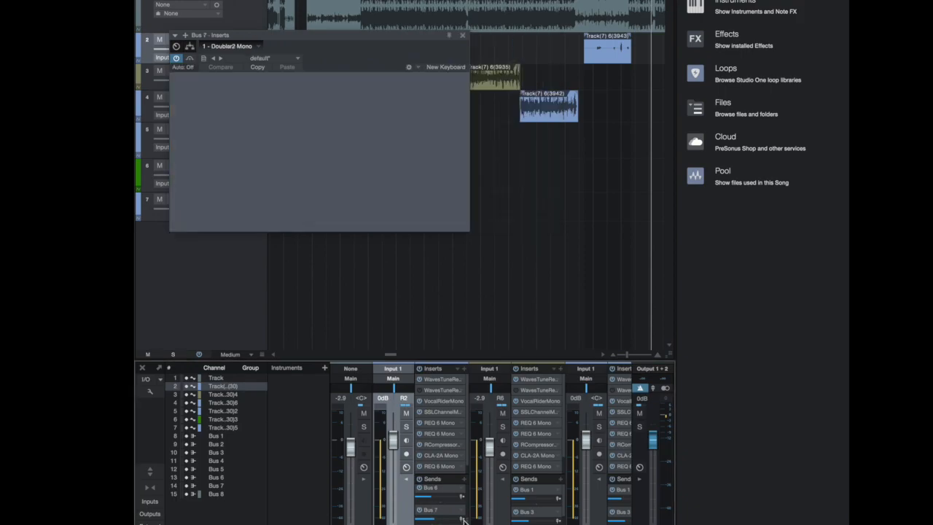
click(464, 520)
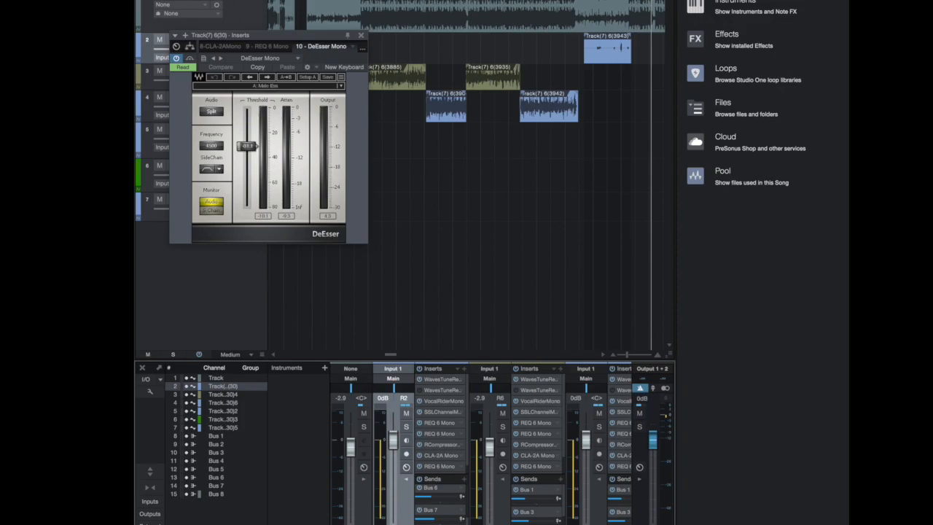
double_click(432, 514)
double_click(432, 514)
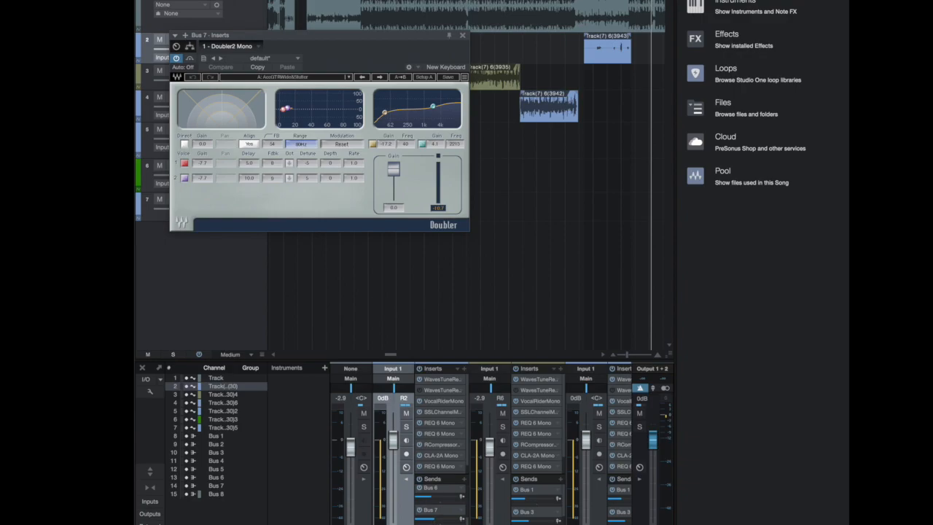
Step: Review the CLA-76 compressor and L1 limiter inserts on Bus 8, and close the effect editor
key(F11)
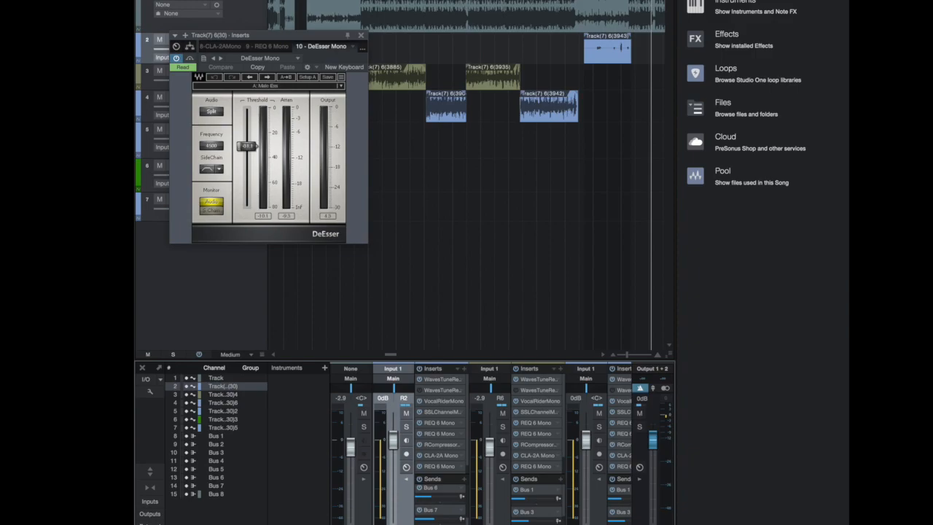
key(F11)
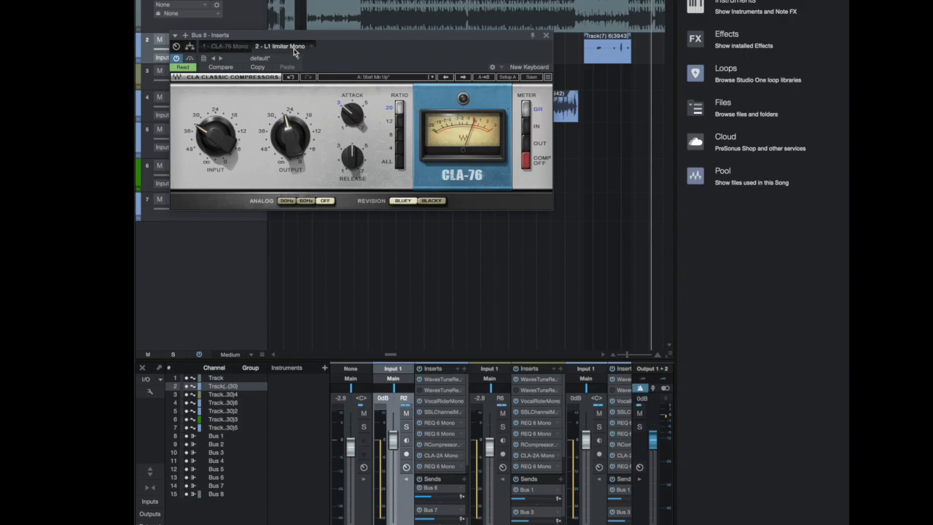
click(291, 46)
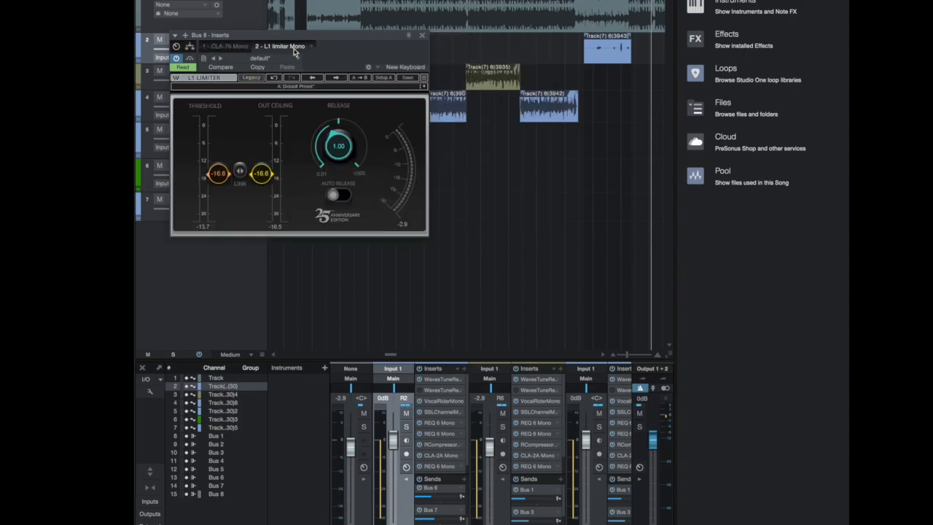
click(423, 36)
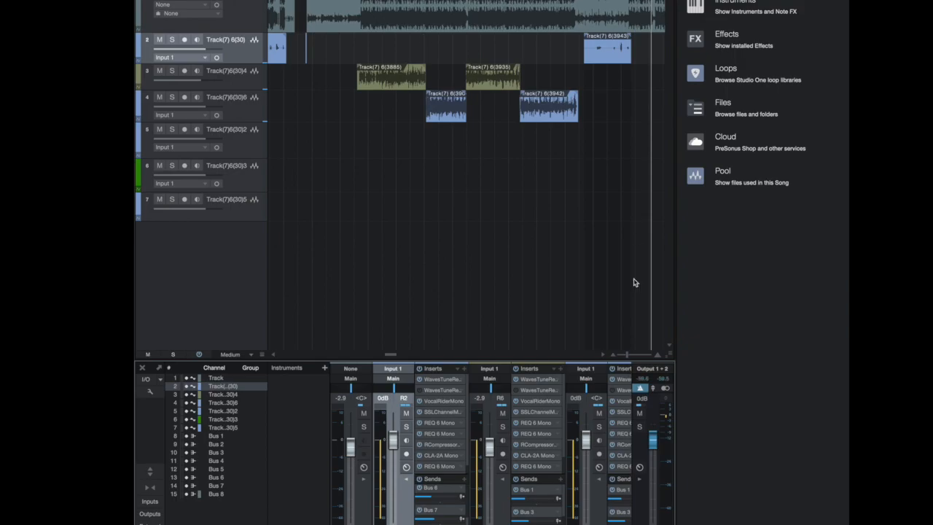
Step: Review the main output's NLS Buss, AR TG Mastering Live and L3-LL Multi inserts, and close their editor
click(642, 453)
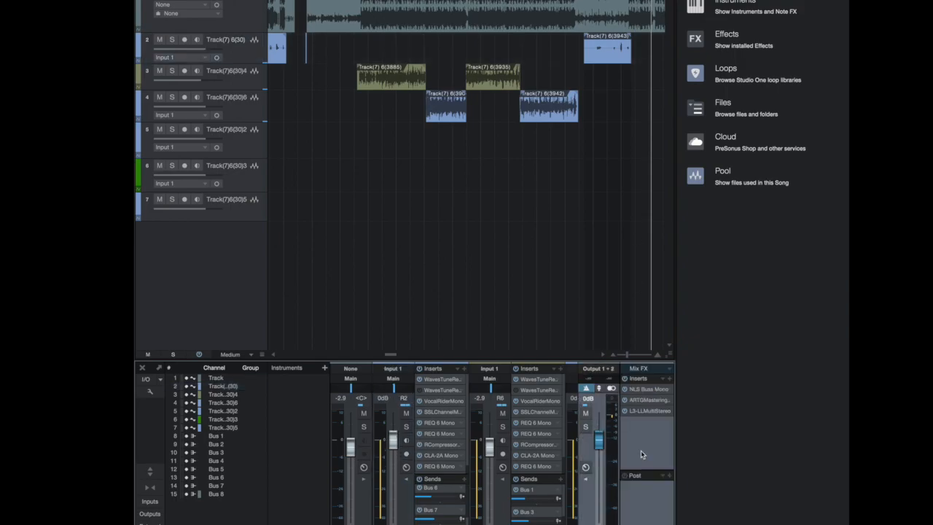
click(646, 392)
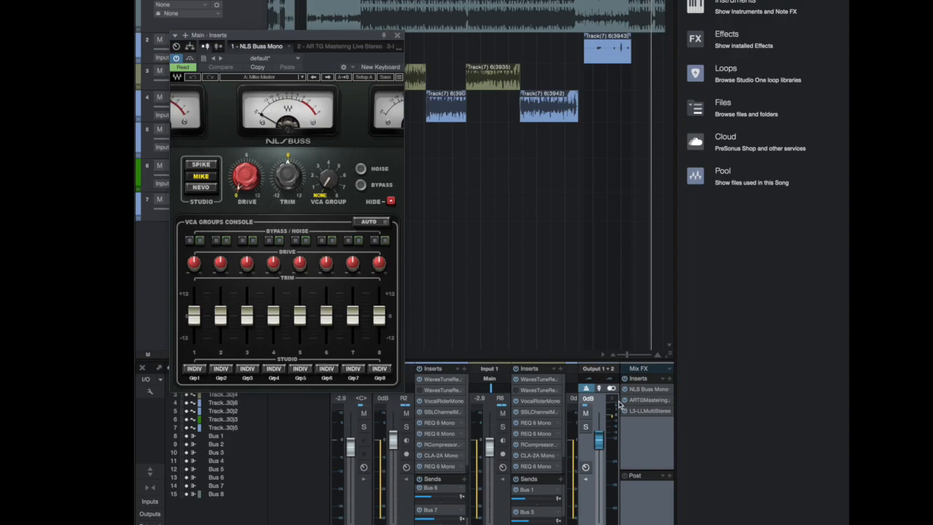
double_click(643, 402)
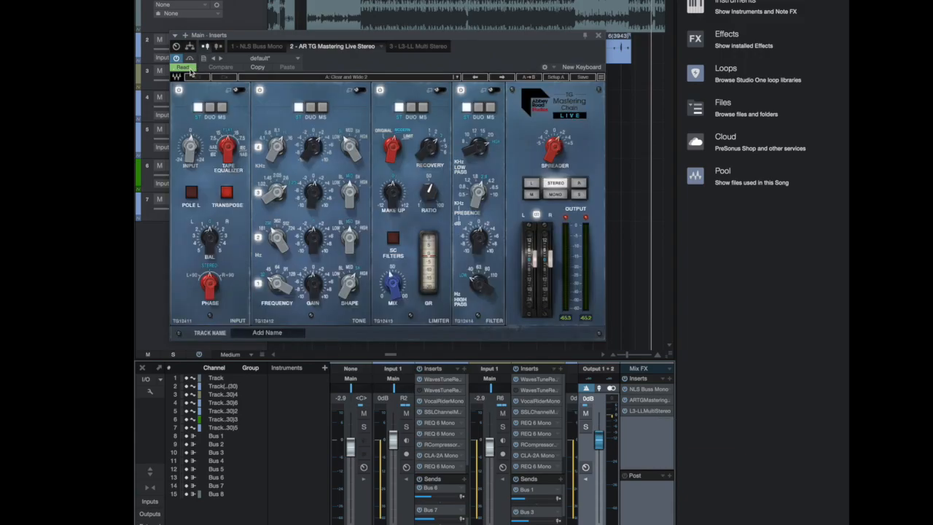
click(652, 411)
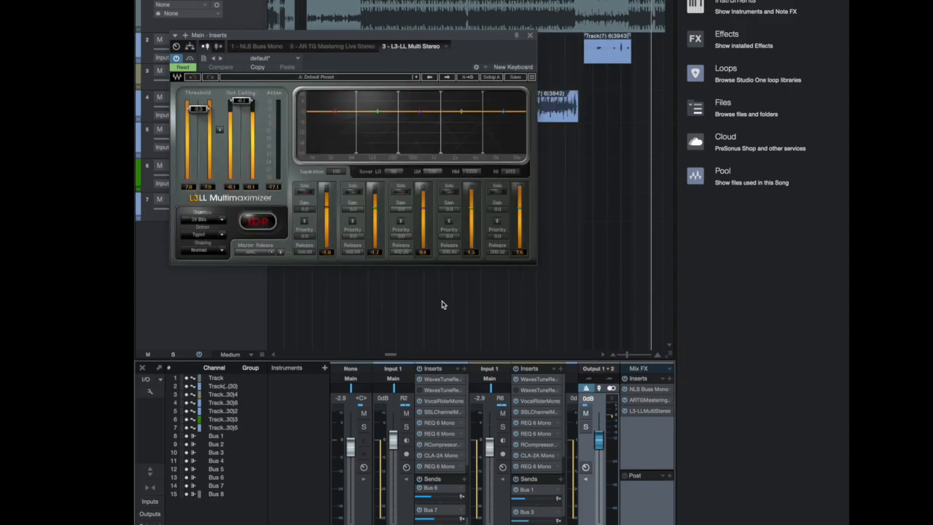
click(530, 36)
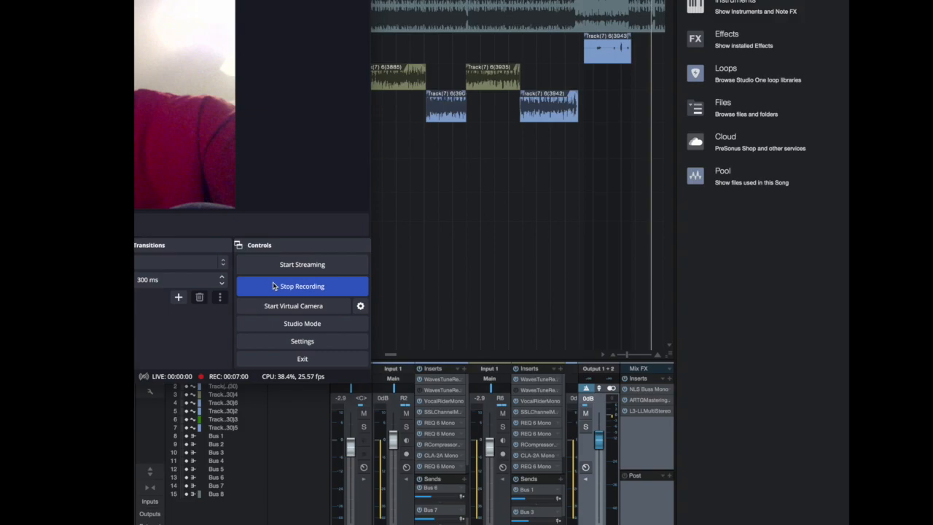
Step: Switch to OBS Studio and stop the running recording
click(273, 285)
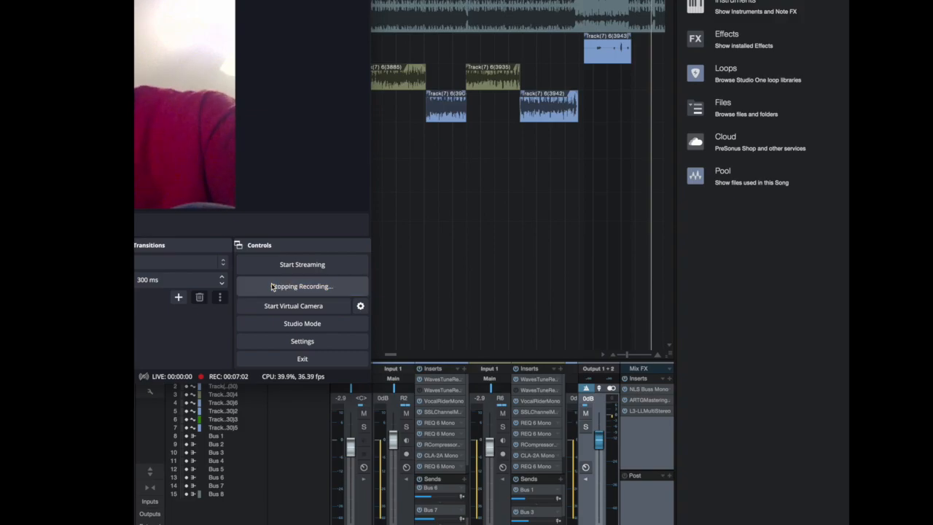